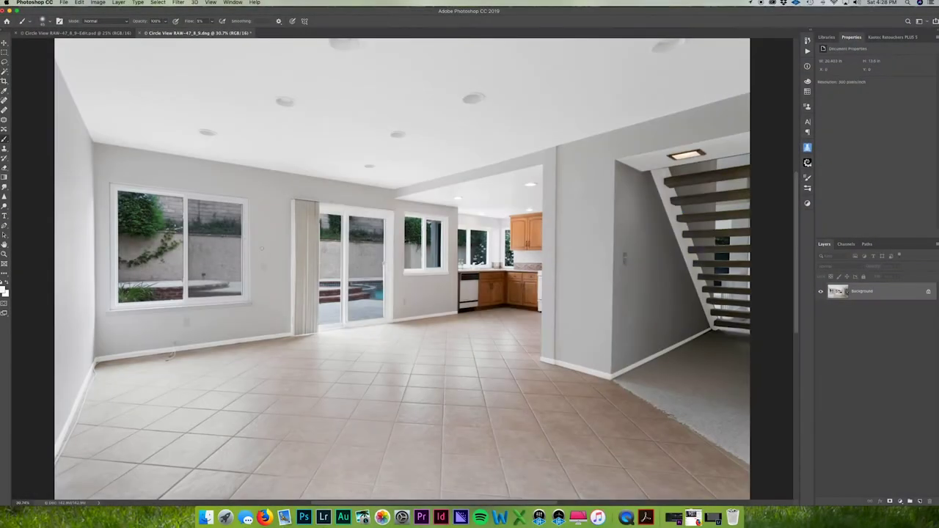
At 200% zoom, lasso a lit recessed ceiling light and copy it onto Layer 1
{"action": "left_click", "coordinate": [5, 63]}
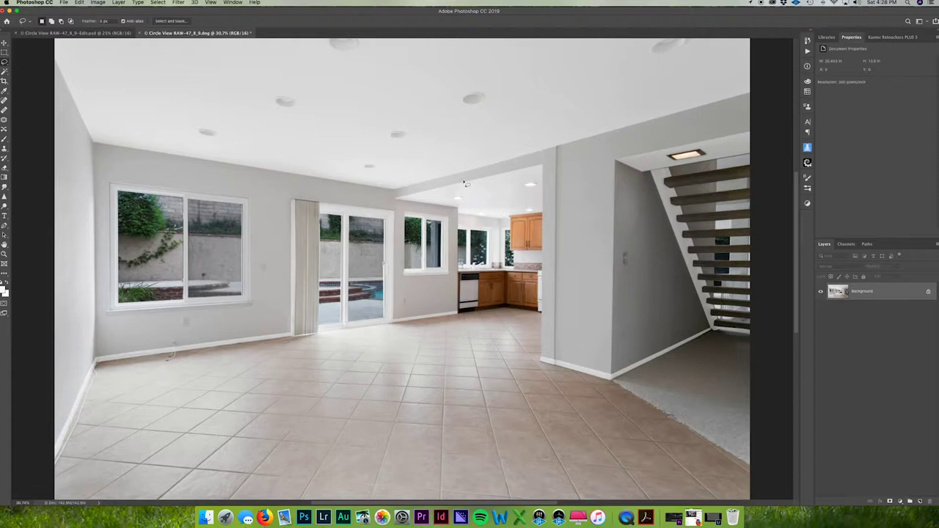
{"action": "key", "text": "super+1"}
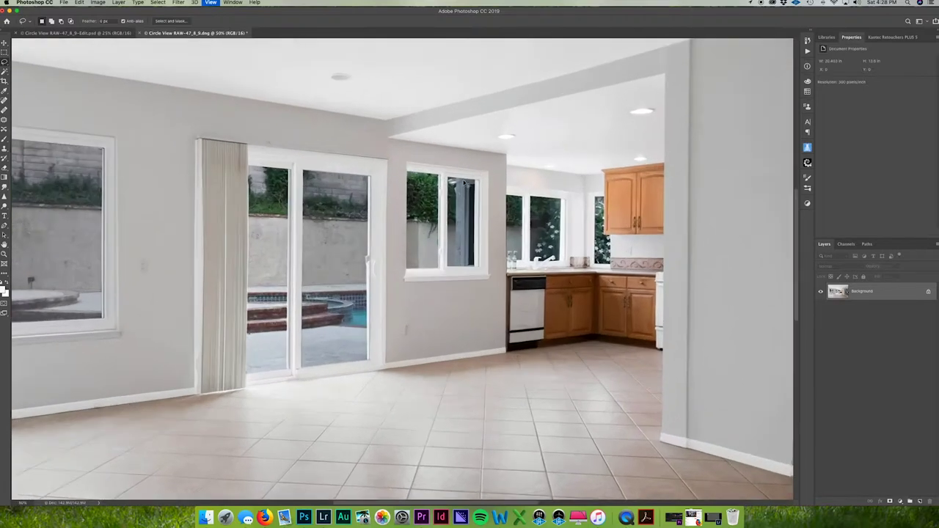
{"action": "key", "text": "super+equal"}
{"action": "scroll", "coordinate": [577, 154], "scroll_direction": "up", "scroll_amount": 10}
{"action": "scroll", "coordinate": [577, 154], "scroll_direction": "right", "scroll_amount": 5}
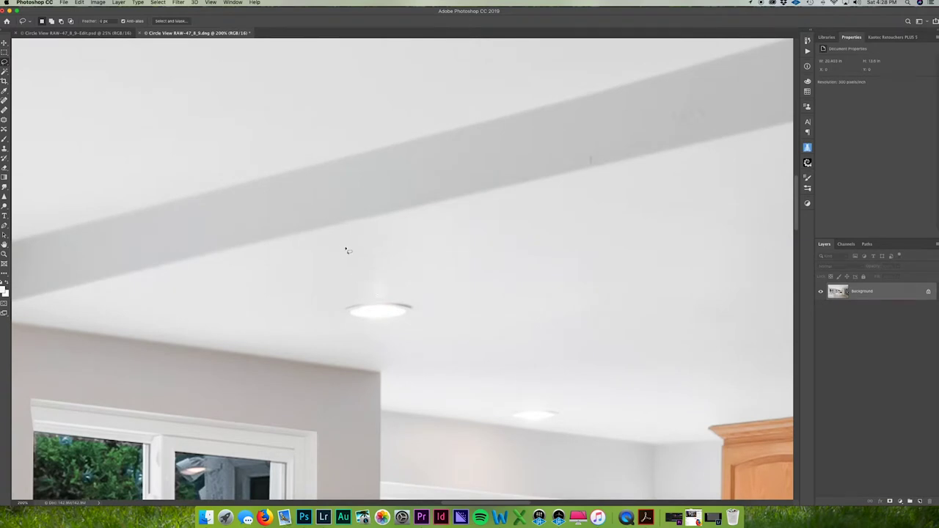
{"action": "mouse_move", "coordinate": [345, 247]}
{"action": "left_mouse_down"}
{"action": "mouse_move", "coordinate": [218, 278]}
{"action": "mouse_move", "coordinate": [199, 297]}
{"action": "mouse_move", "coordinate": [222, 327]}
{"action": "mouse_move", "coordinate": [271, 344]}
{"action": "mouse_move", "coordinate": [461, 365]}
{"action": "mouse_move", "coordinate": [559, 308]}
{"action": "mouse_move", "coordinate": [505, 253]}
{"action": "mouse_move", "coordinate": [343, 245]}
{"action": "left_mouse_up"}
{"action": "key", "text": "super+j"}
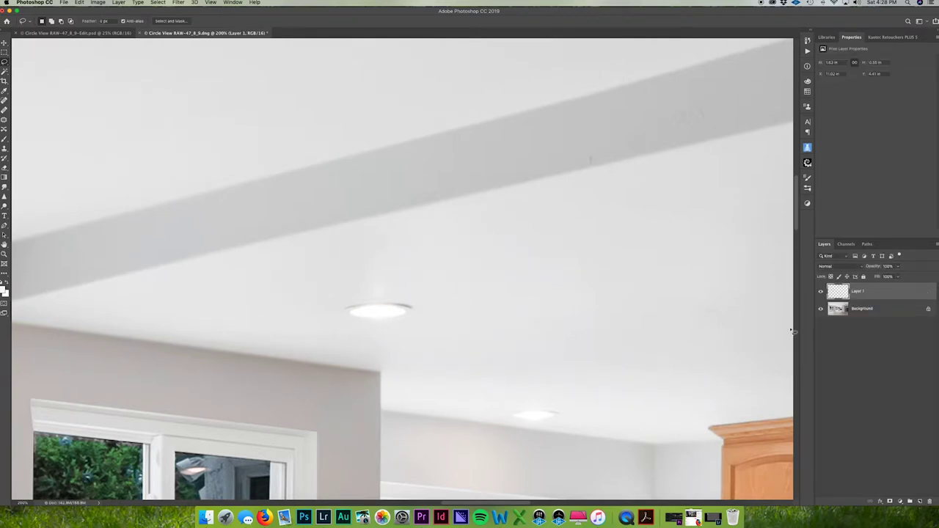
{"action": "key", "text": "super+0"}
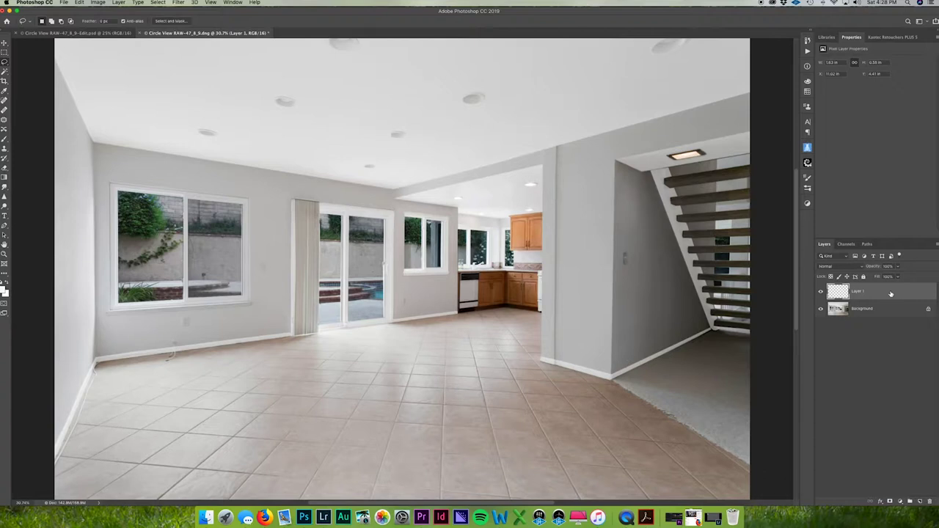
Duplicate Layer 1 six times, move the copies onto unlit ceiling lights, and select Layer 1 copy 6
{"action": "key", "text": "super+j"}
{"action": "key", "text": "super+j"}
{"action": "key", "text": "super+j"}
{"action": "key", "text": "super+j"}
{"action": "key", "text": "super+j"}
{"action": "key", "text": "super+j"}
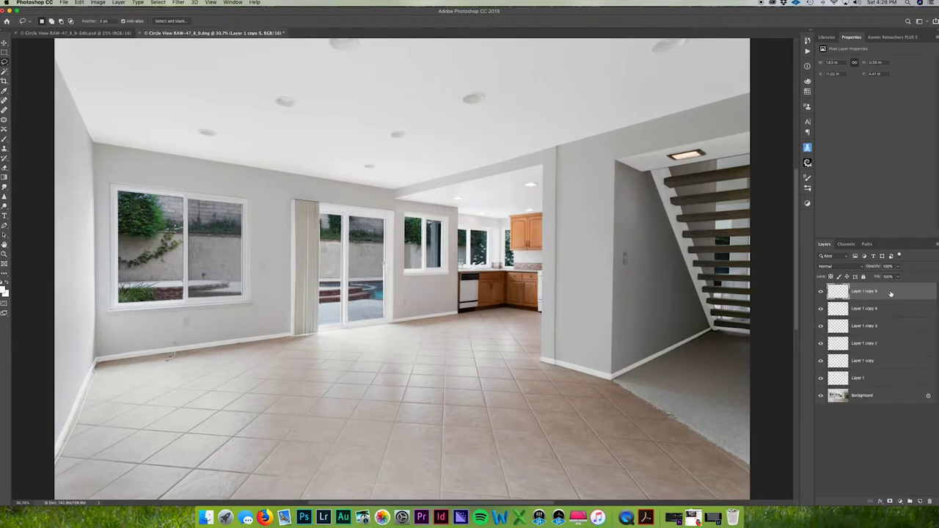
{"action": "key", "text": "v"}
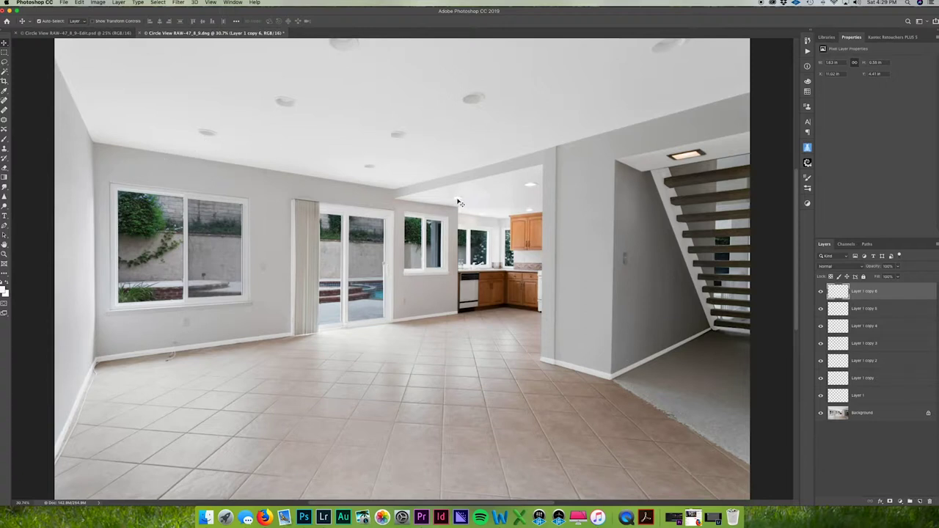
{"action": "left_click_drag", "start_coordinate": [457, 202], "coordinate": [211, 129]}
{"action": "left_click_drag", "start_coordinate": [456, 198], "coordinate": [469, 97]}
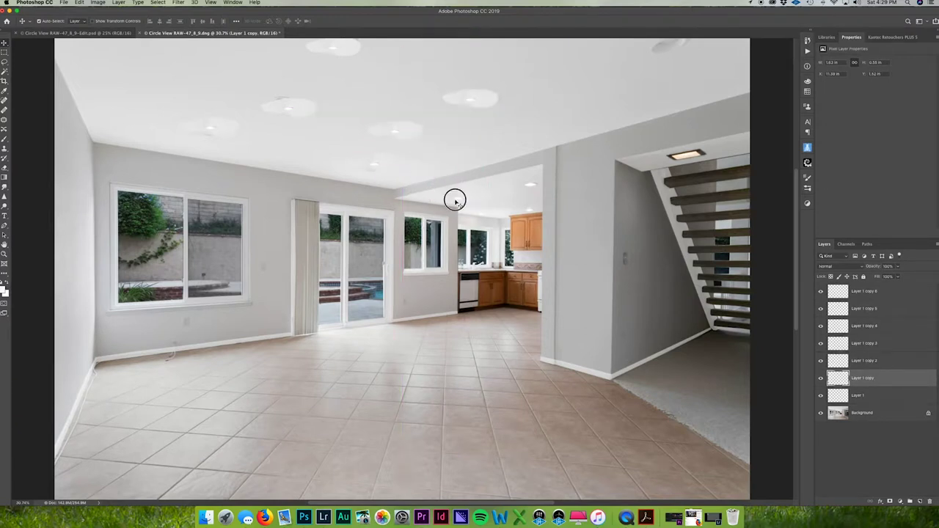
{"action": "left_click_drag", "start_coordinate": [453, 199], "coordinate": [664, 48]}
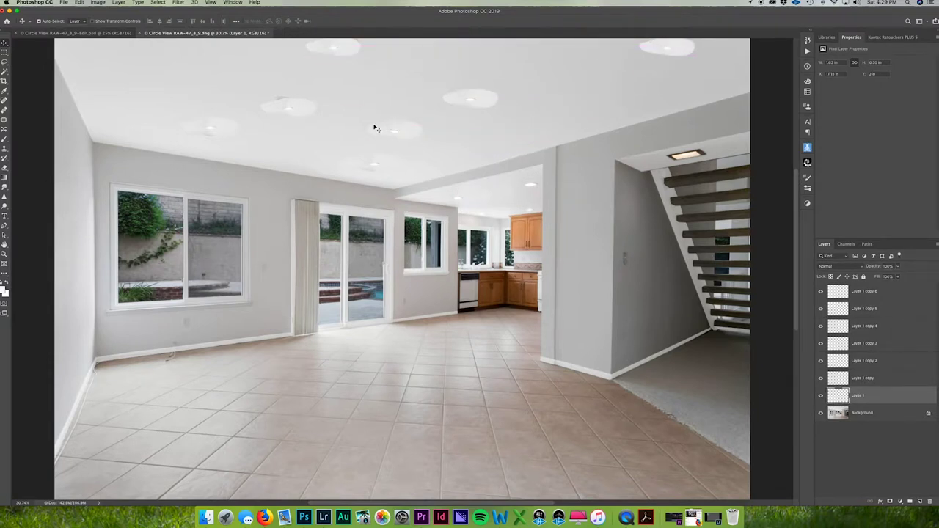
{"action": "left_click", "coordinate": [212, 133]}
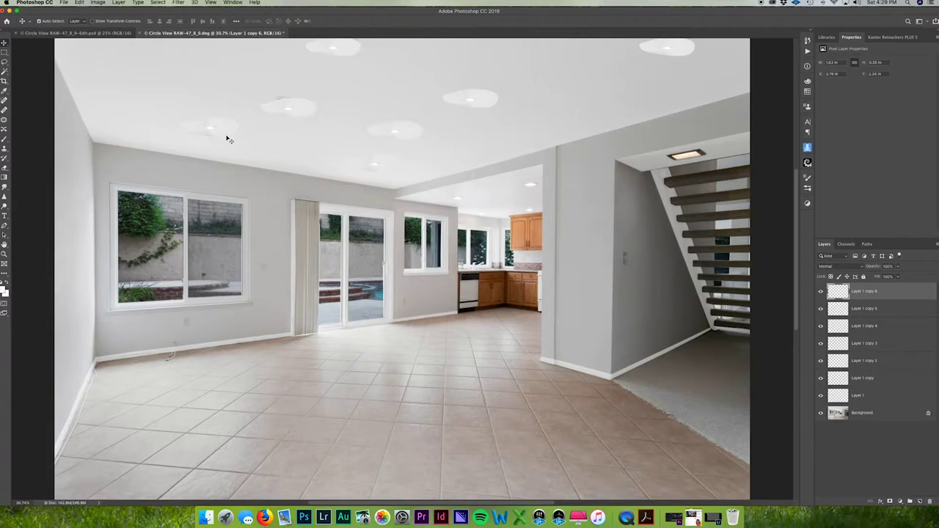
{"action": "key", "text": "super+equal"}
{"action": "key", "text": "super+equal"}
{"action": "key", "text": "super+equal"}
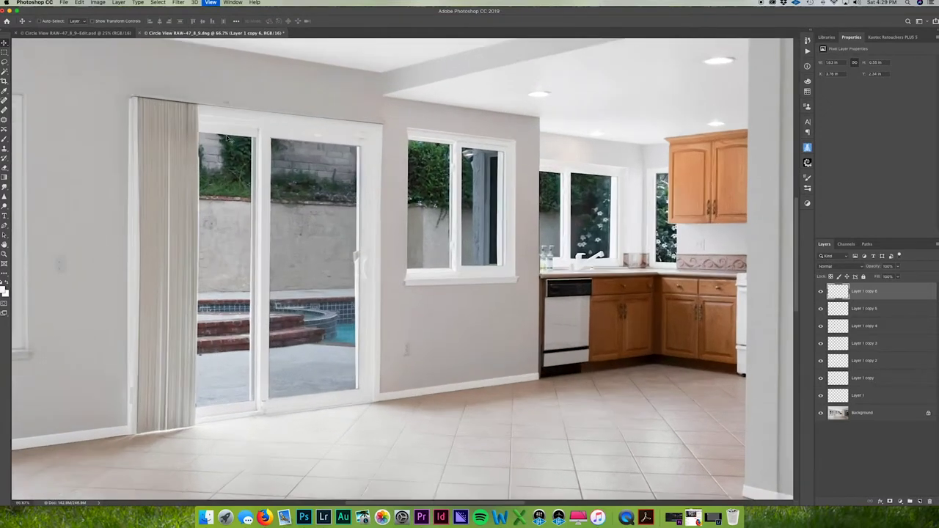
Zoom in on the ceiling light and Free Transform Layer 1 copy 6 at 48% opacity
{"action": "key", "text": "super+equal"}
{"action": "key", "text": "super+equal"}
{"action": "left_click_drag", "start_coordinate": [227, 138], "coordinate": [358, 309]}
{"action": "left_click_drag", "start_coordinate": [315, 275], "coordinate": [475, 448]}
{"action": "left_click_drag", "start_coordinate": [436, 277], "coordinate": [442, 364]}
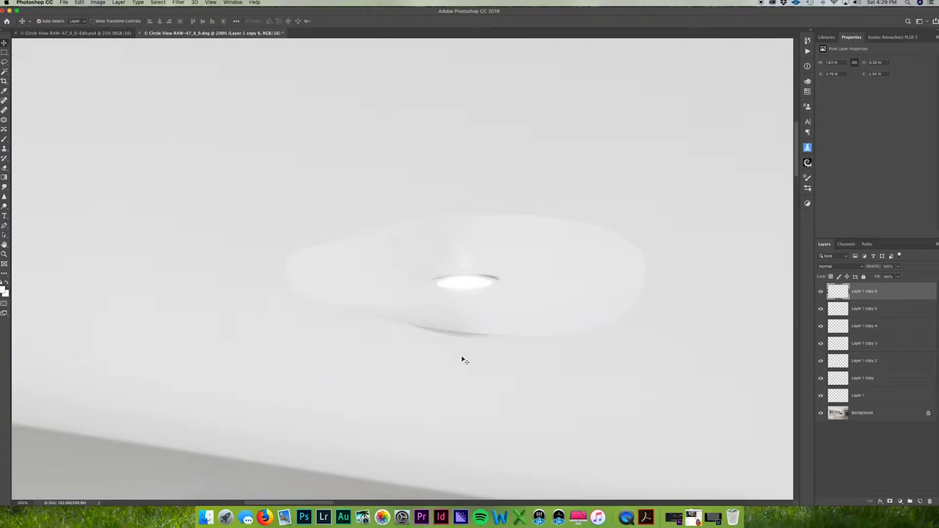
{"action": "key", "text": "super+t"}
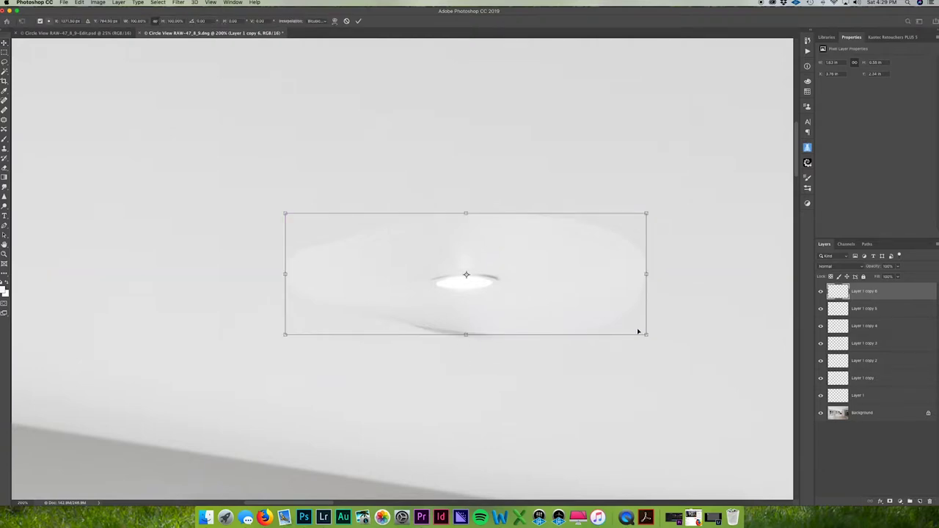
{"action": "left_click_drag", "start_coordinate": [876, 269], "coordinate": [859, 275]}
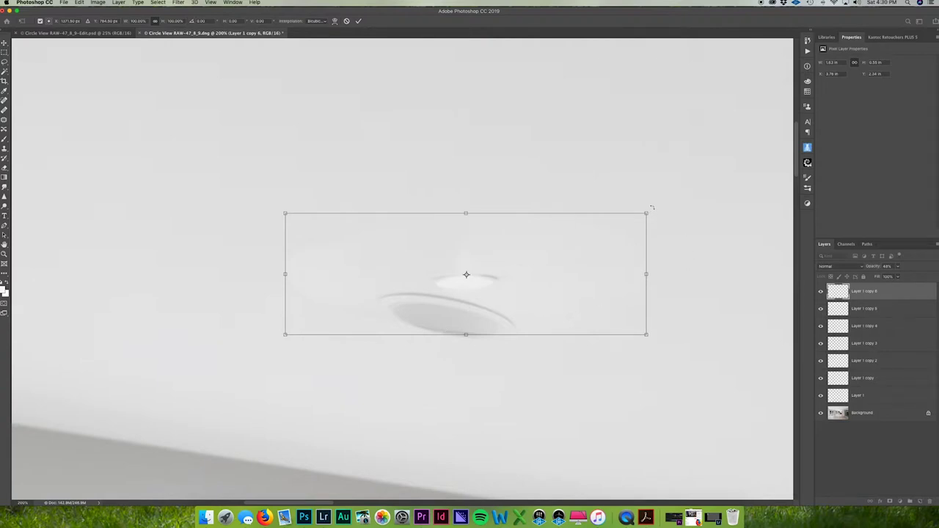
Rotate, enlarge and align the light copy over the unlit ceiling fixture
{"action": "left_click_drag", "start_coordinate": [651, 207], "coordinate": [683, 250]}
{"action": "left_click_drag", "start_coordinate": [485, 277], "coordinate": [471, 314]}
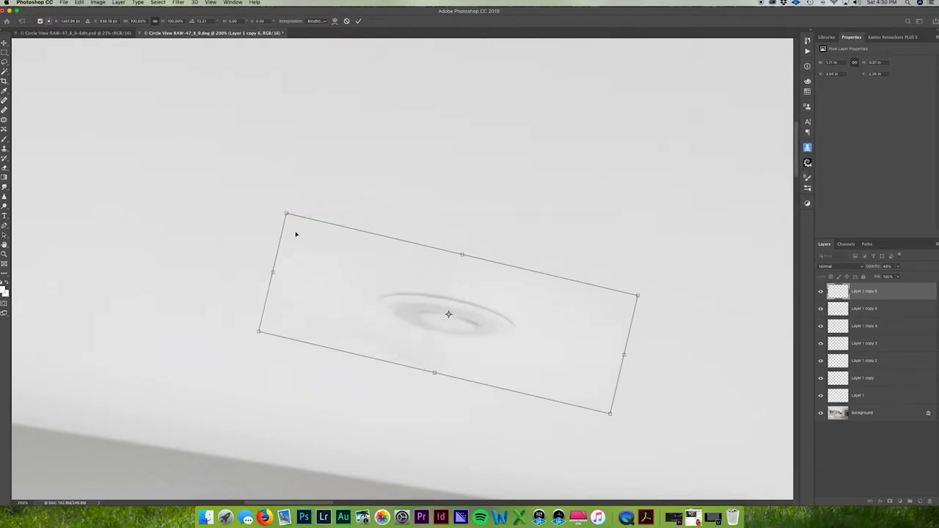
{"action": "left_click_drag", "start_coordinate": [286, 214], "coordinate": [55, 41]}
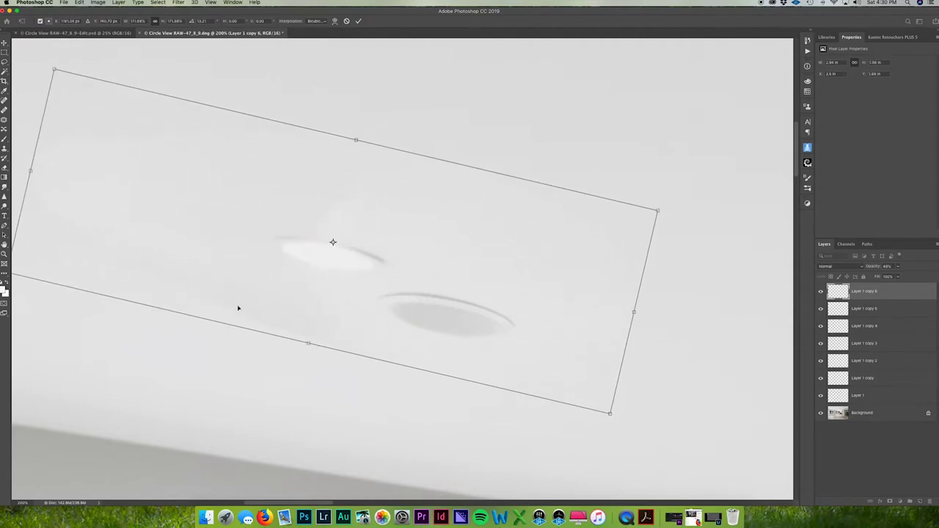
{"action": "left_click_drag", "start_coordinate": [237, 309], "coordinate": [362, 355]}
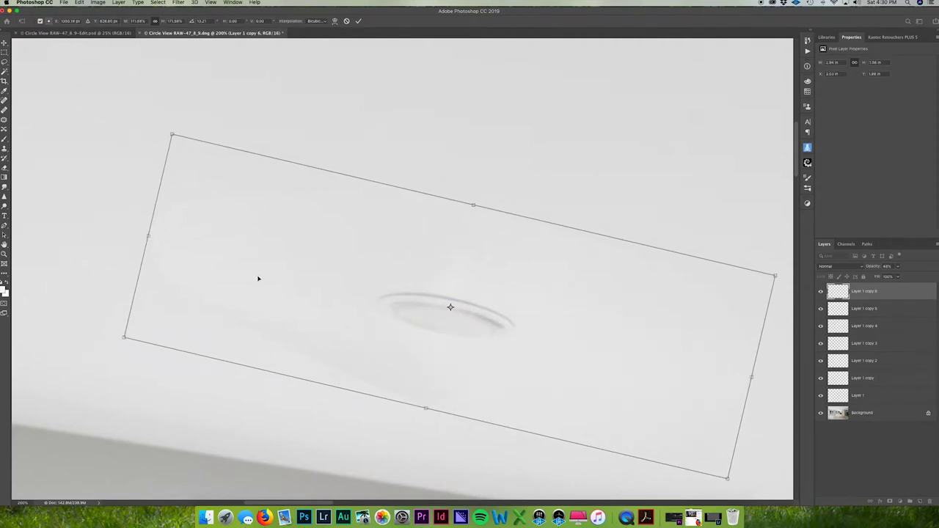
{"action": "left_click_drag", "start_coordinate": [168, 132], "coordinate": [96, 88]}
{"action": "left_click_drag", "start_coordinate": [171, 235], "coordinate": [207, 253]}
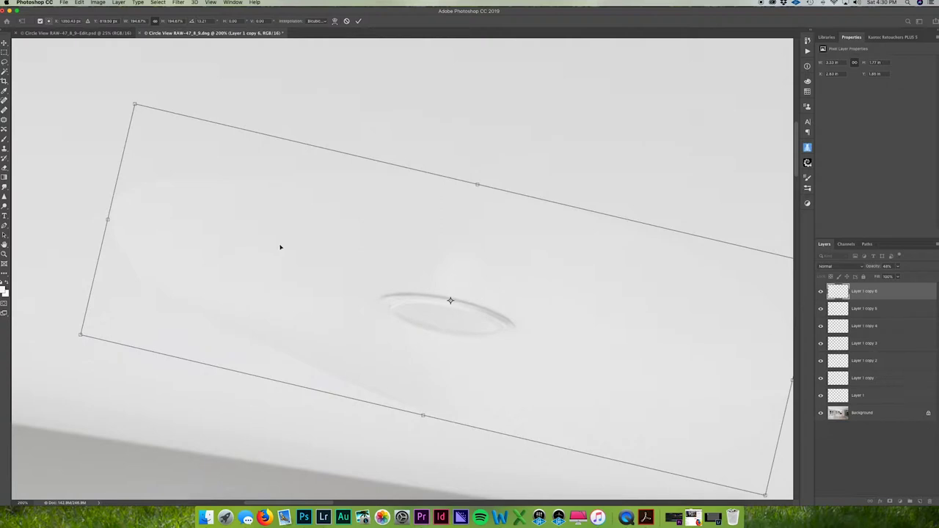
{"action": "right_click", "coordinate": [308, 242]}
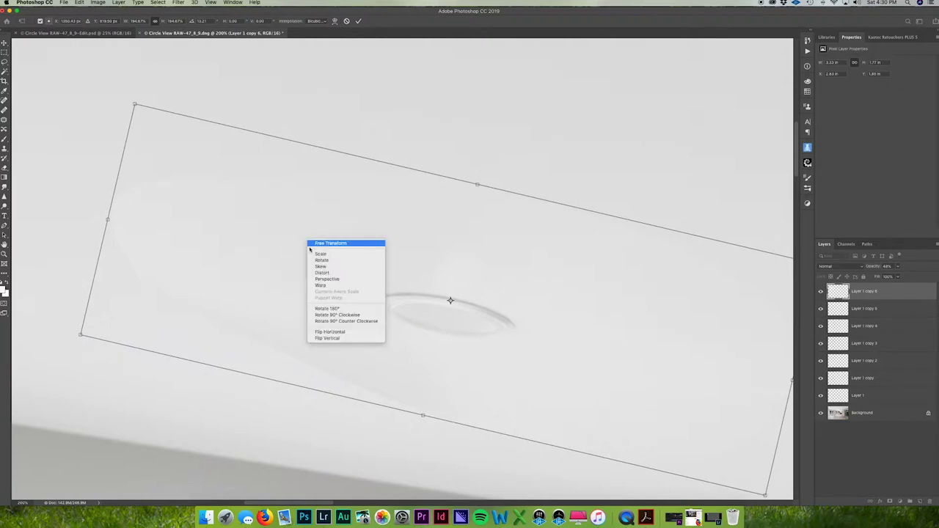
Distort the light patch's four corners to match the ceiling perspective and commit it
{"action": "left_click", "coordinate": [323, 273]}
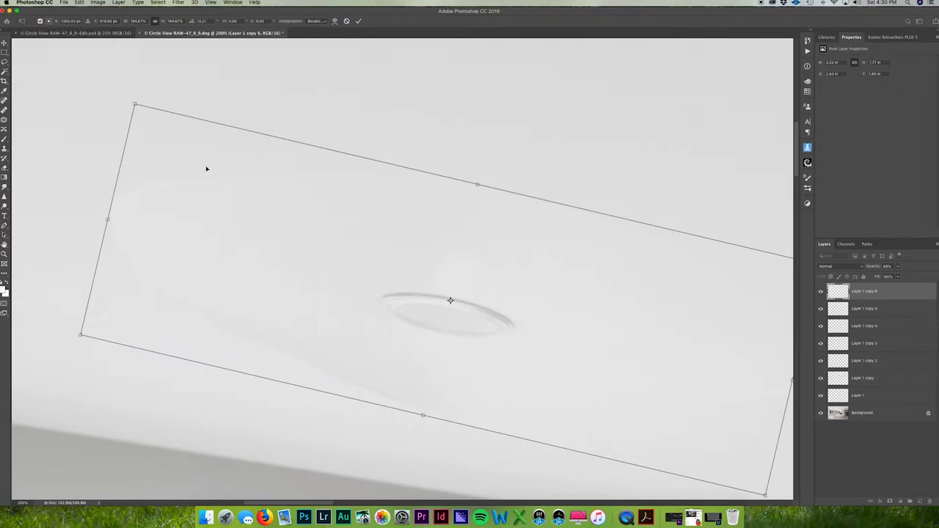
{"action": "left_click_drag", "start_coordinate": [141, 108], "coordinate": [155, 119]}
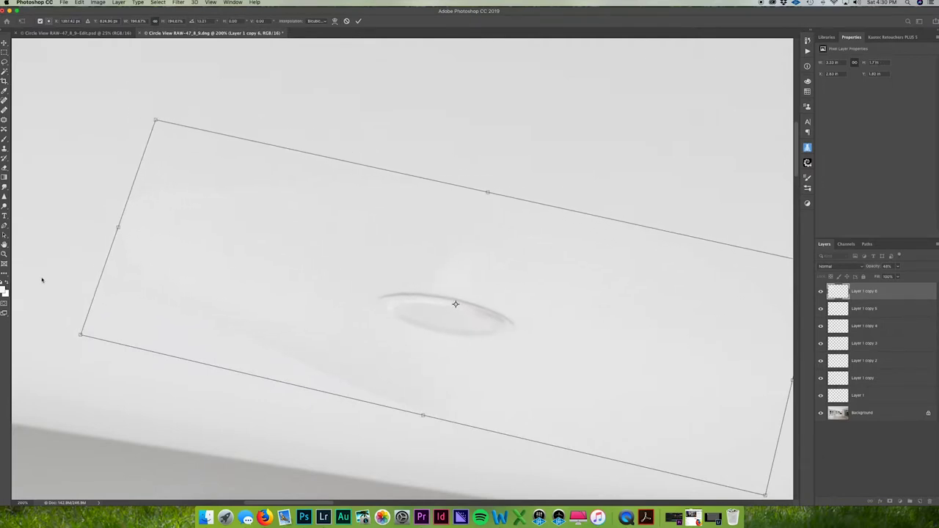
{"action": "left_click_drag", "start_coordinate": [80, 337], "coordinate": [51, 327]}
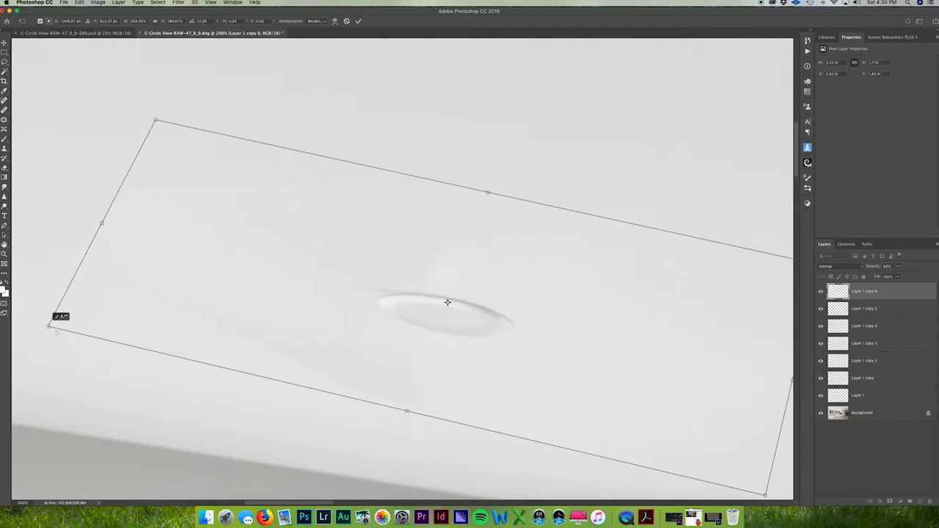
{"action": "left_click_drag", "start_coordinate": [250, 349], "coordinate": [252, 350]}
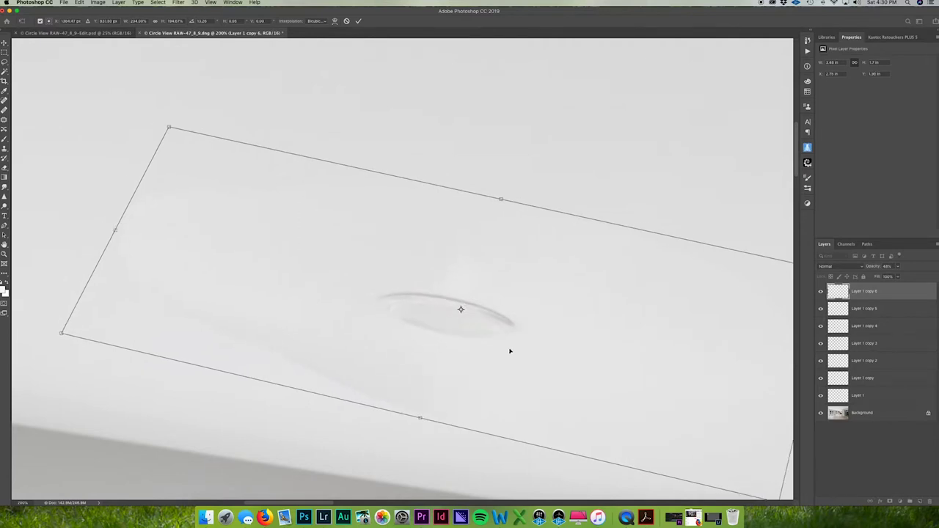
{"action": "key", "text": "super+minus"}
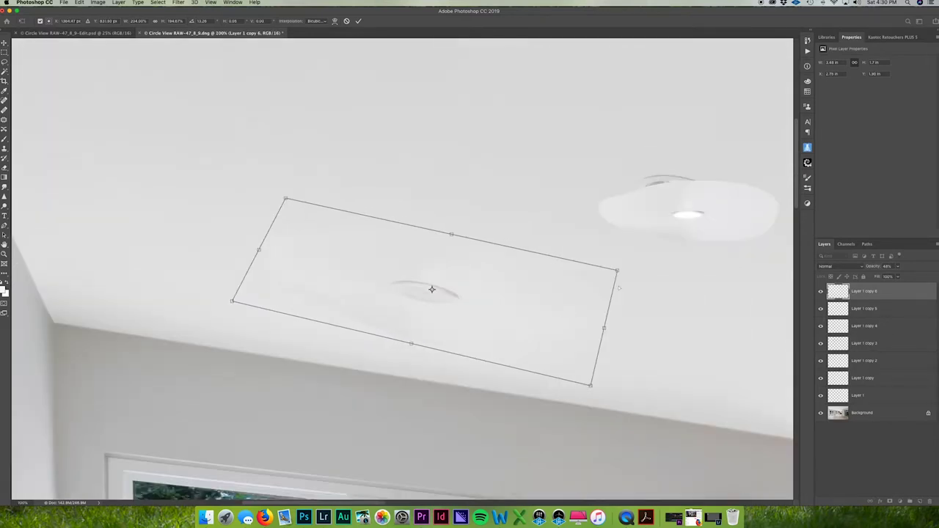
{"action": "left_click_drag", "start_coordinate": [618, 271], "coordinate": [603, 269]}
{"action": "left_click_drag", "start_coordinate": [590, 385], "coordinate": [599, 387]}
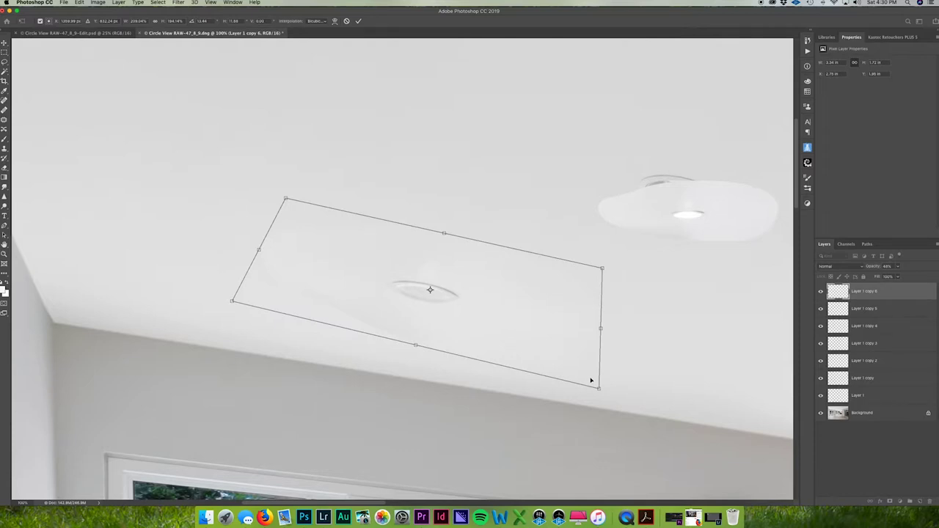
{"action": "key", "text": "Return"}
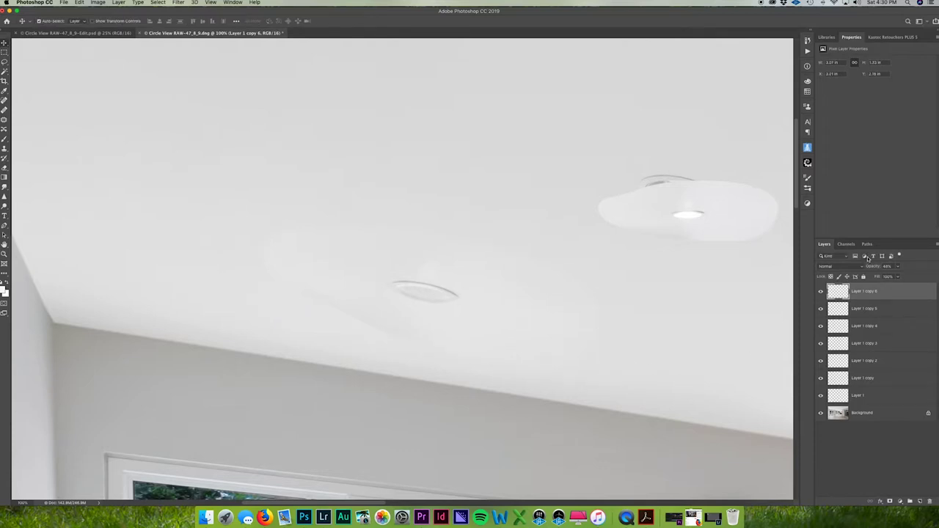
Set Layer 1 copy 6 to 100% opacity and give it a black layer mask
{"action": "left_click_drag", "start_coordinate": [872, 267], "coordinate": [936, 271]}
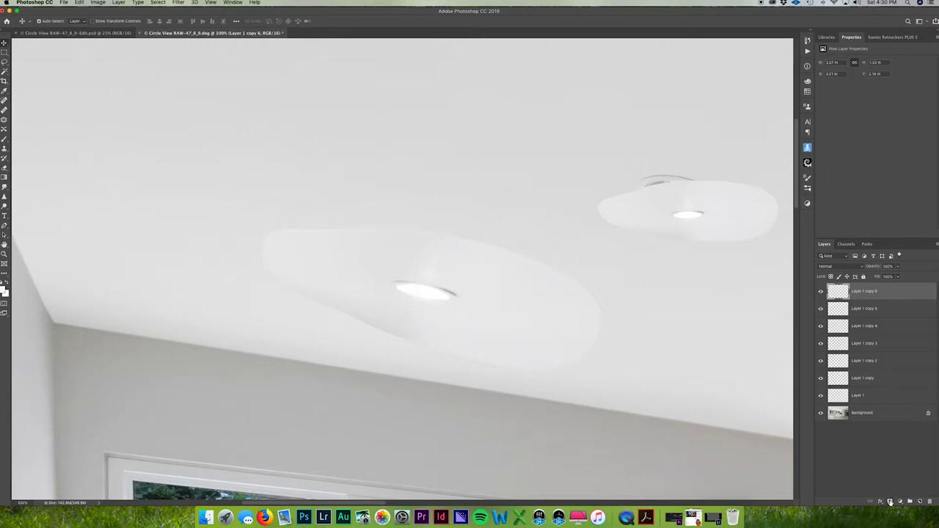
{"action": "left_click", "coordinate": [891, 503], "text": "alt"}
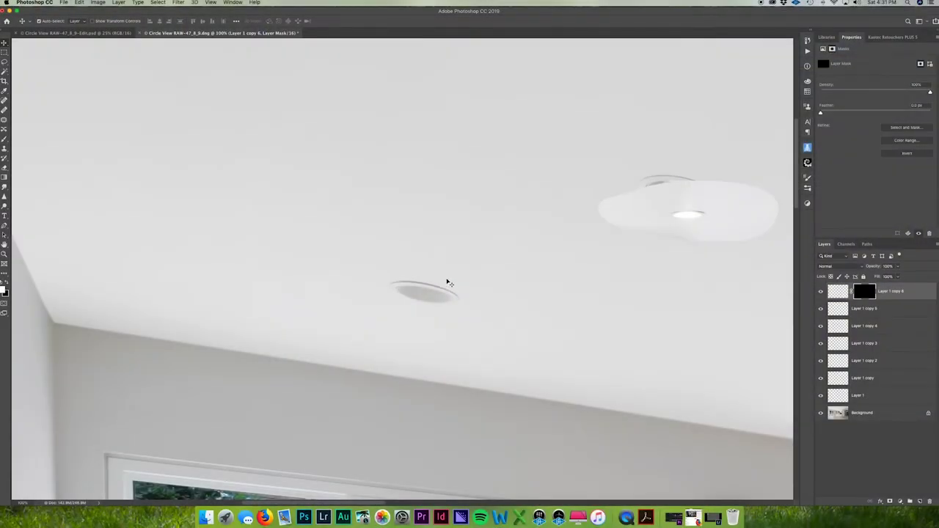
Paint white with an enlarged brush on the Layer 1 copy 6 mask to reveal the lit light
{"action": "key", "text": "b"}
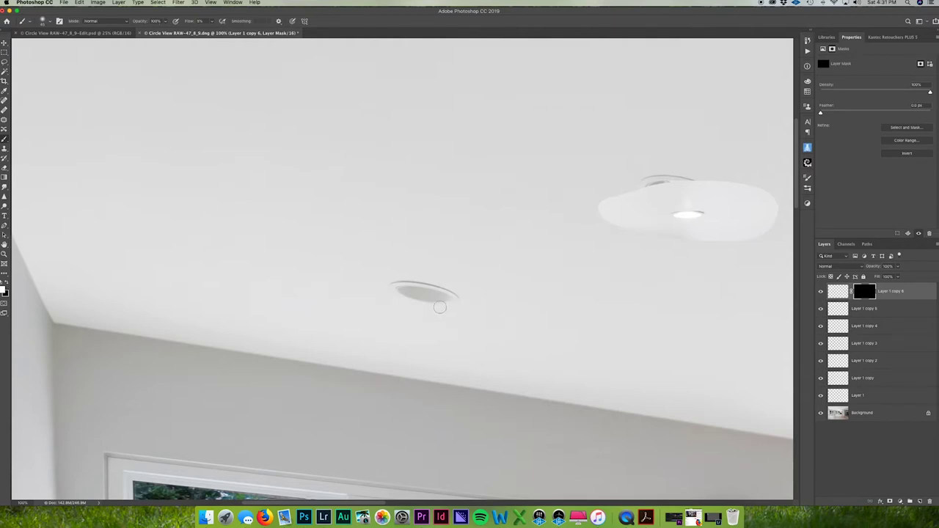
{"action": "key", "text": "x"}
{"action": "key", "text": "x"}
{"action": "key", "text": "bracketright"}
{"action": "key", "text": "bracketright"}
{"action": "mouse_move", "coordinate": [405, 287]}
{"action": "left_mouse_down"}
{"action": "mouse_move", "coordinate": [439, 303]}
{"action": "mouse_move", "coordinate": [457, 289]}
{"action": "mouse_move", "coordinate": [459, 300]}
{"action": "mouse_move", "coordinate": [441, 302]}
{"action": "mouse_move", "coordinate": [463, 301]}
{"action": "mouse_move", "coordinate": [431, 285]}
{"action": "left_mouse_up"}
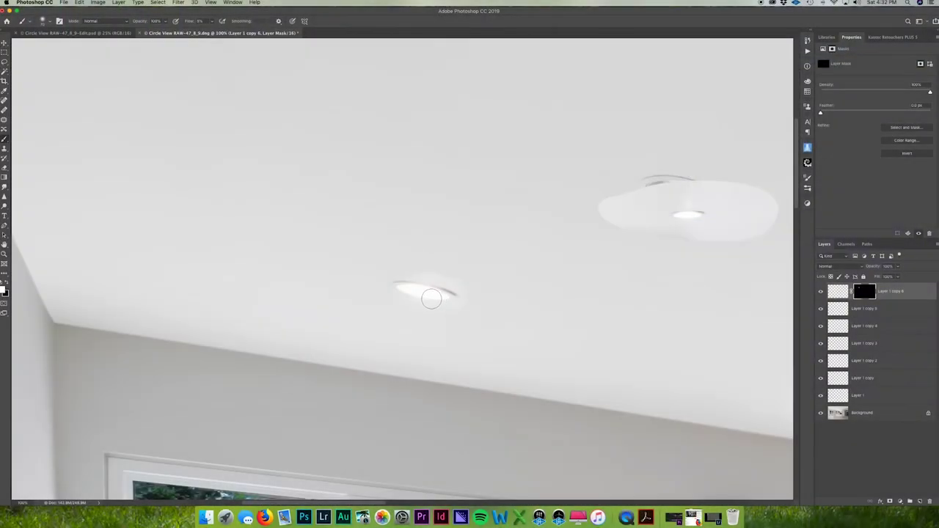
{"action": "key", "text": "super+0"}
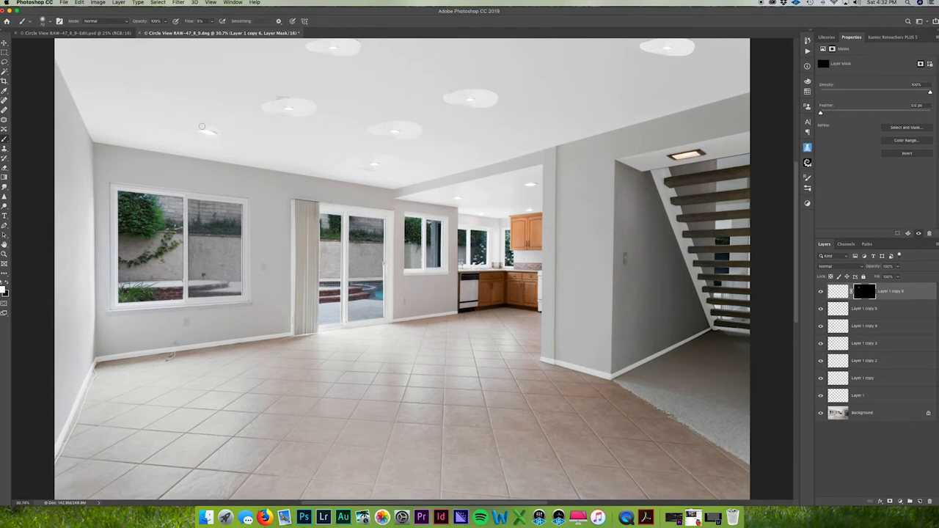
At 100% zoom, brush black on the mask edges to remove overspill around the new light
{"action": "key", "text": "super+1"}
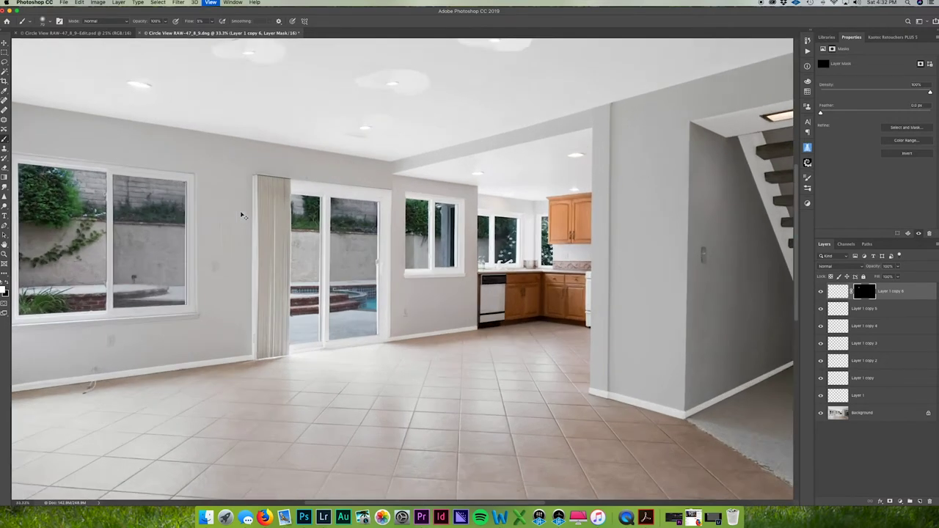
{"action": "left_click_drag", "start_coordinate": [227, 309], "coordinate": [521, 455]}
{"action": "scroll", "coordinate": [440, 330], "scroll_direction": "up", "scroll_amount": 5}
{"action": "scroll", "coordinate": [440, 331], "scroll_direction": "left", "scroll_amount": 5}
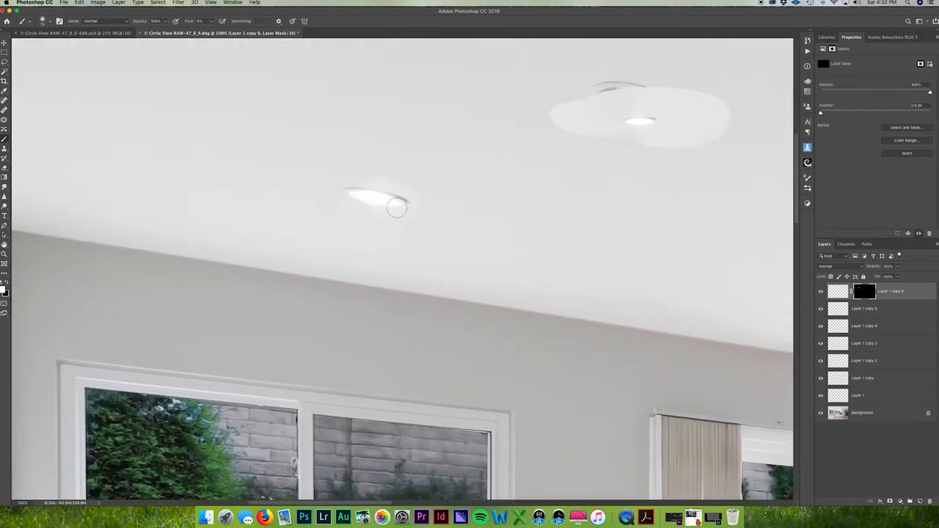
{"action": "key", "text": "x"}
{"action": "mouse_move", "coordinate": [388, 193]}
{"action": "left_mouse_down"}
{"action": "mouse_move", "coordinate": [364, 207]}
{"action": "mouse_move", "coordinate": [365, 163]}
{"action": "mouse_move", "coordinate": [379, 171]}
{"action": "mouse_move", "coordinate": [363, 174]}
{"action": "mouse_move", "coordinate": [423, 192]}
{"action": "mouse_move", "coordinate": [366, 173]}
{"action": "left_mouse_up"}
{"action": "key", "text": "bracketright"}
{"action": "key", "text": "bracketright"}
{"action": "key", "text": "bracketright"}
{"action": "key", "text": "bracketright"}
{"action": "key", "text": "bracketright"}
{"action": "key", "text": "super+0"}
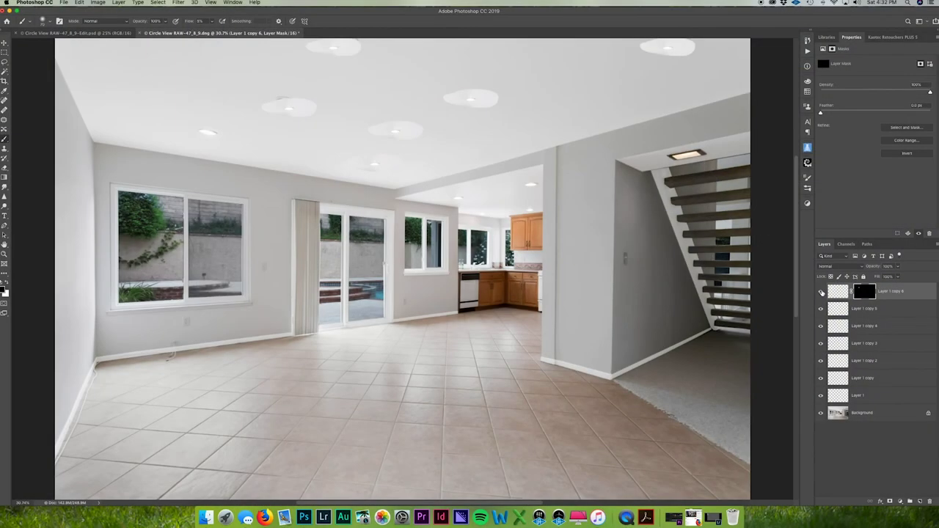
Toggle Layer 1 copy 6 visibility repeatedly to compare the room with and without the new light
{"action": "left_click", "coordinate": [820, 293]}
{"action": "left_click", "coordinate": [821, 293]}
{"action": "left_click", "coordinate": [820, 294]}
{"action": "left_click", "coordinate": [818, 295]}
{"action": "left_click", "coordinate": [821, 292]}
{"action": "left_click", "coordinate": [822, 292]}
{"action": "left_click", "coordinate": [821, 293]}
{"action": "left_click", "coordinate": [821, 293]}
{"action": "left_click", "coordinate": [821, 293]}
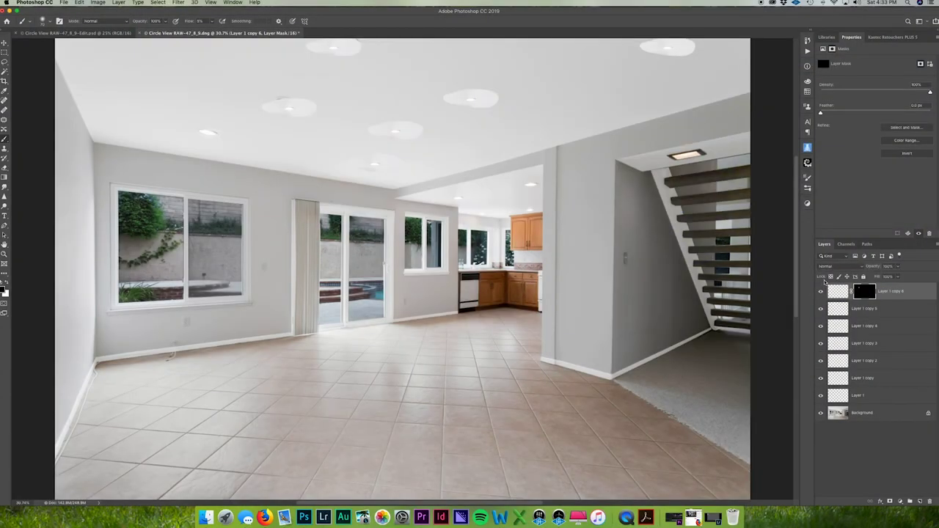